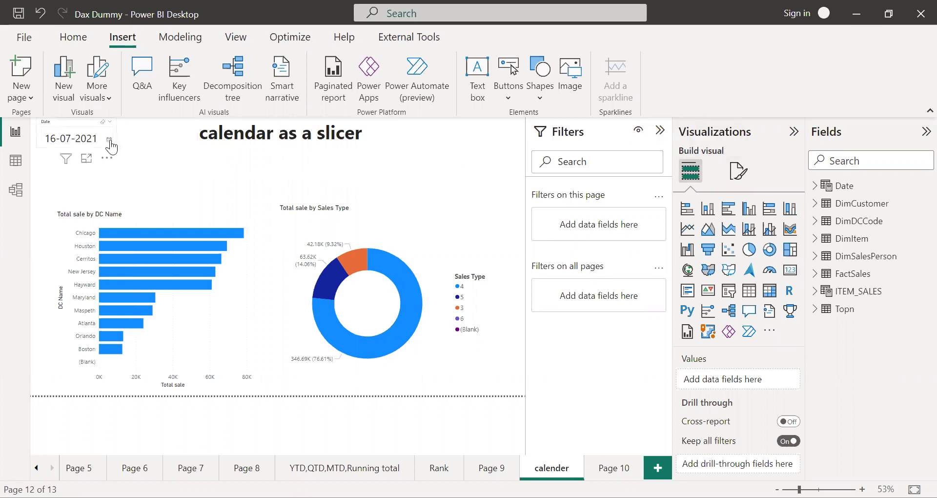
left_click(110, 140)
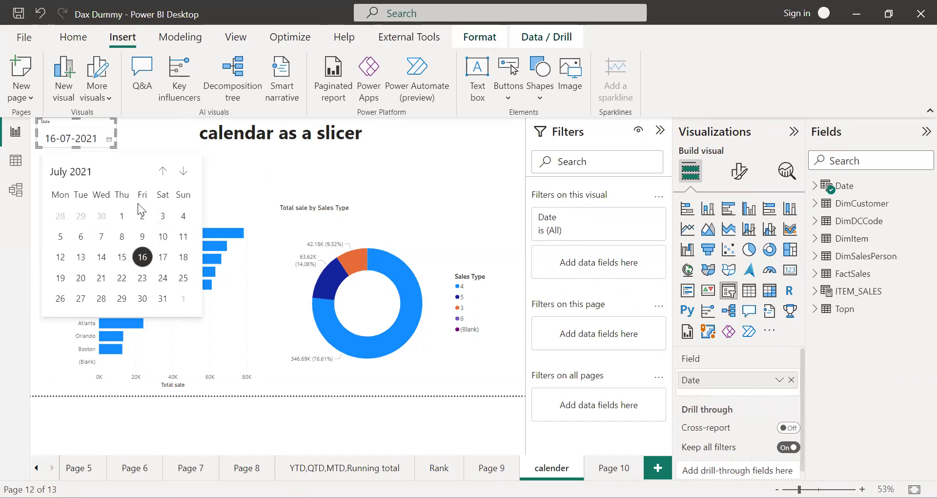
left_click(121, 258)
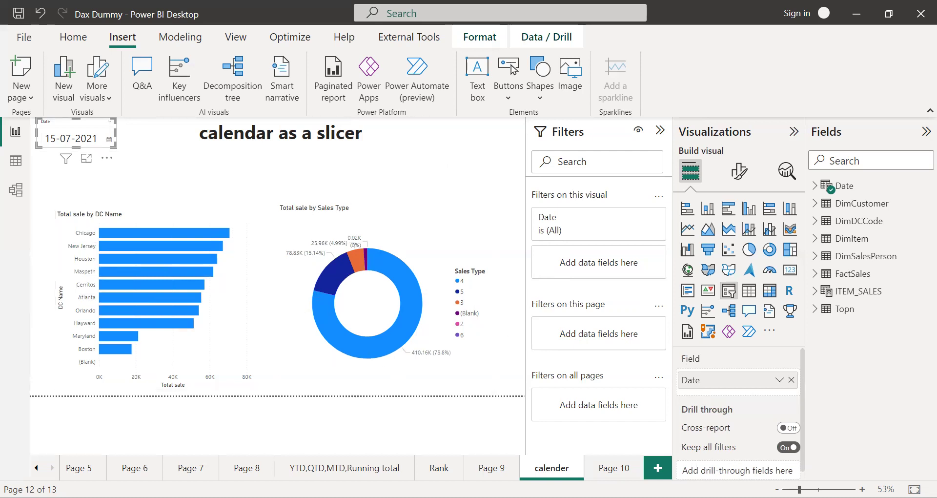
Go to Page 10 and inspect the Sales Type donut and DC Name bar chart.
left_click(613, 468)
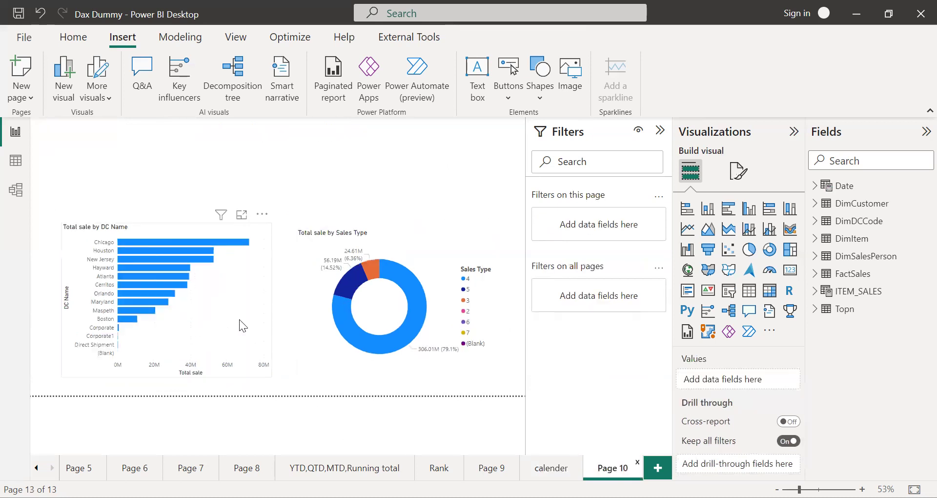
mouse_move(177, 267)
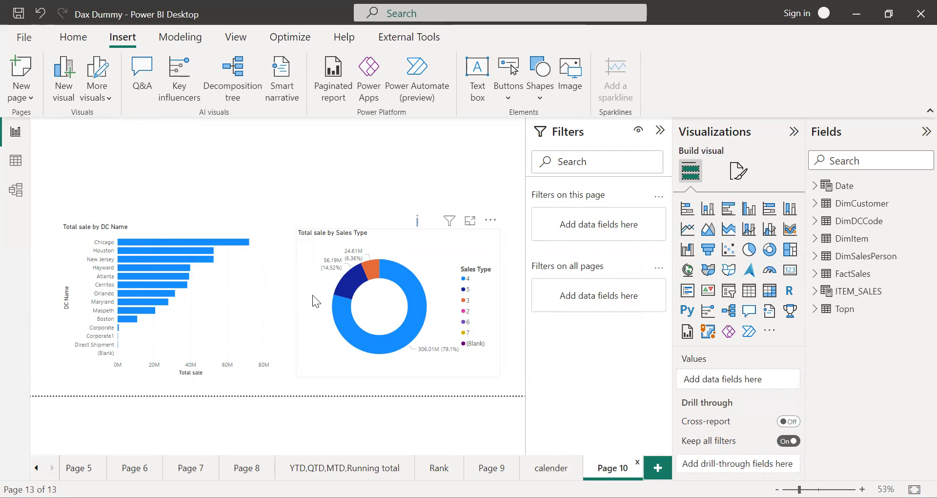
left_click(325, 337)
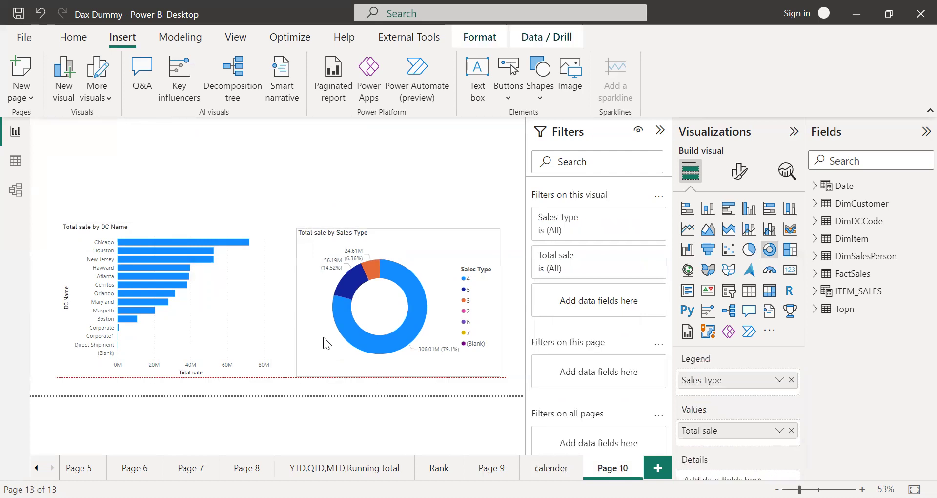
left_click(255, 335)
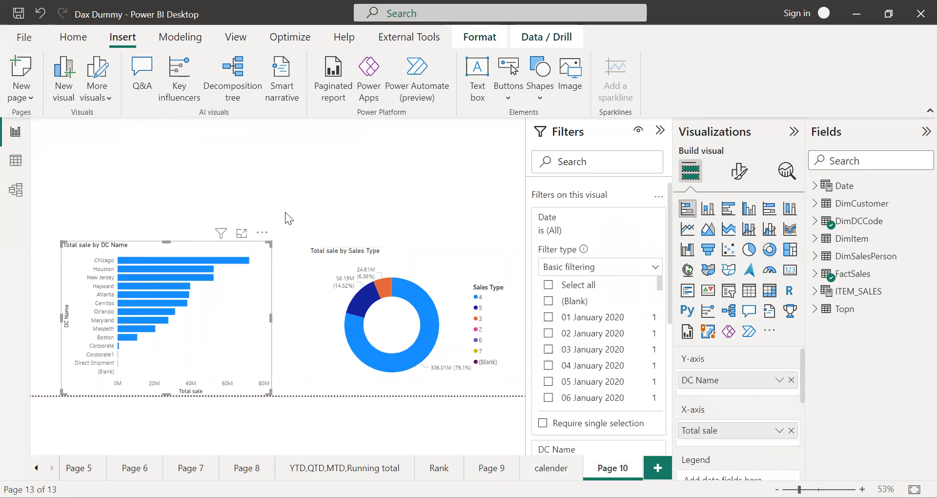
left_click(315, 178)
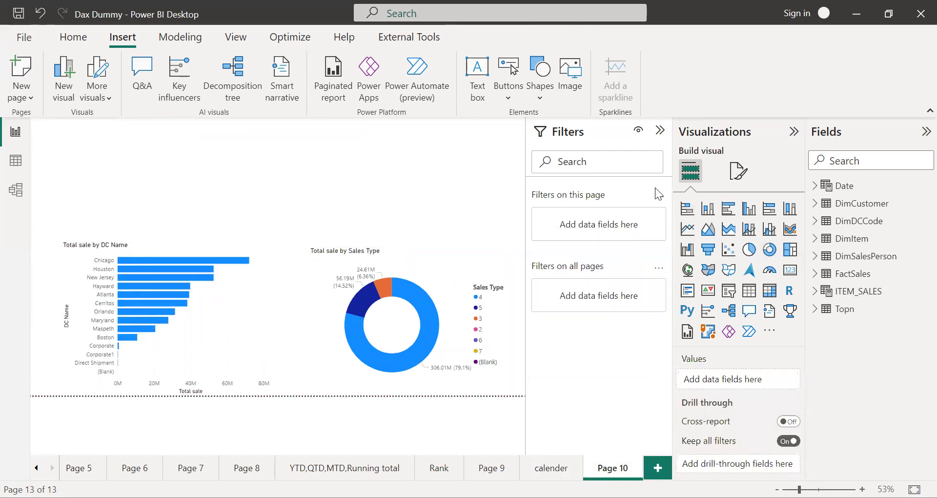
Add a slicer with the Date field and shorten it to a strip above the charts.
left_click(730, 293)
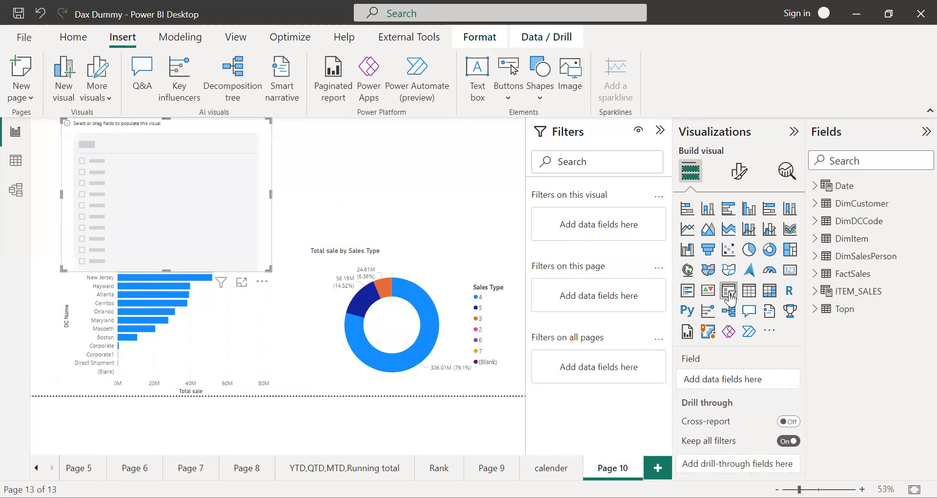
type("da")
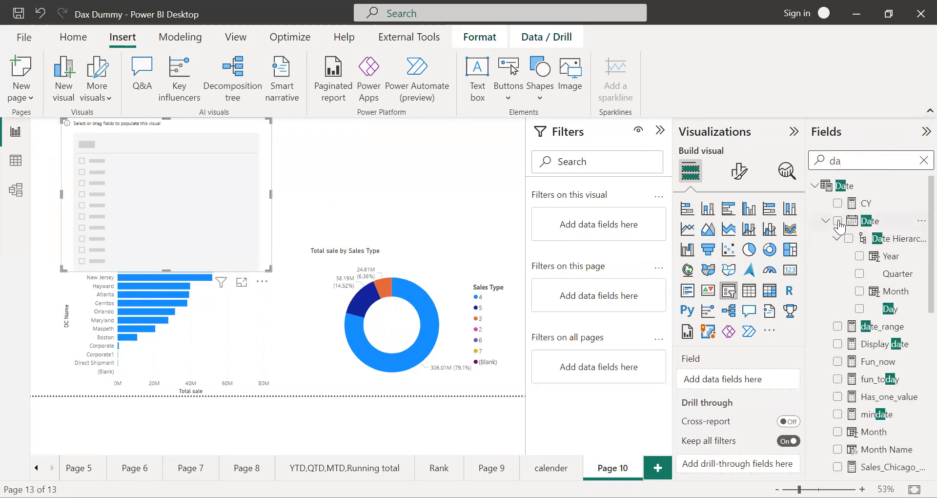
left_click(837, 221)
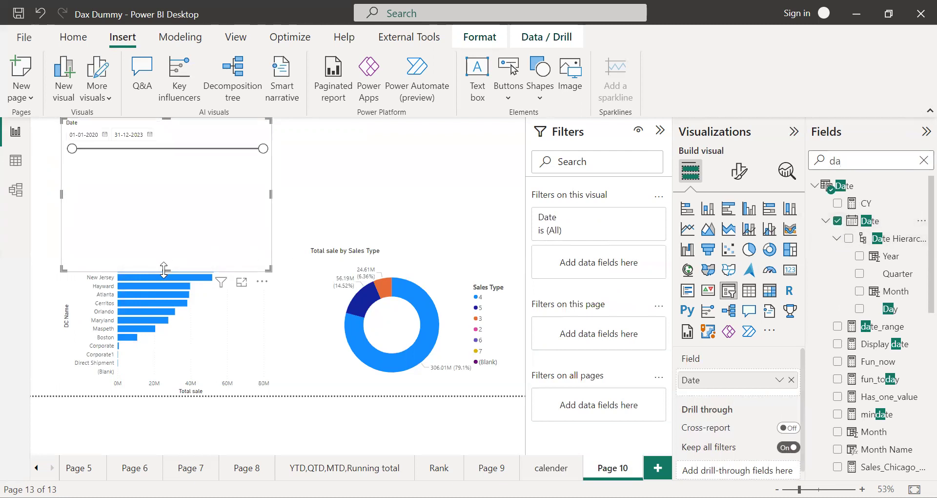
left_click_drag(164, 269, 172, 184)
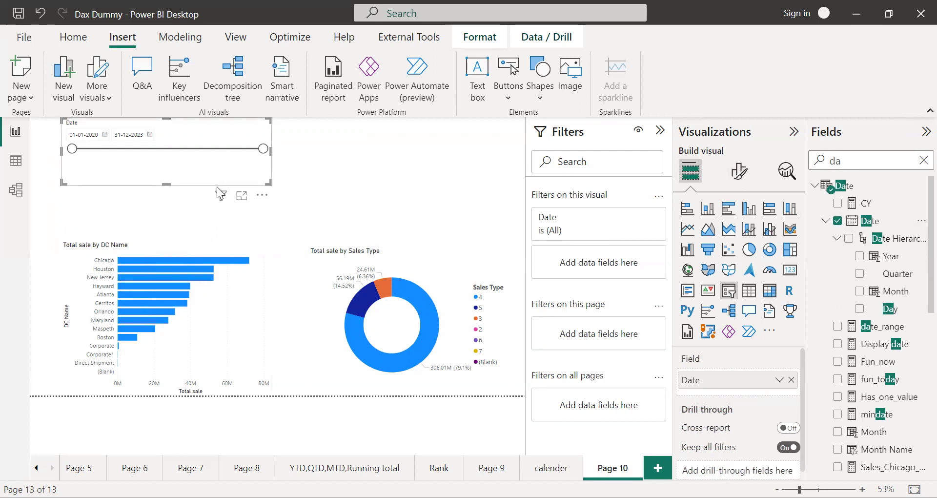
Set the Date slicer's style to After in its slicer settings.
left_click(739, 171)
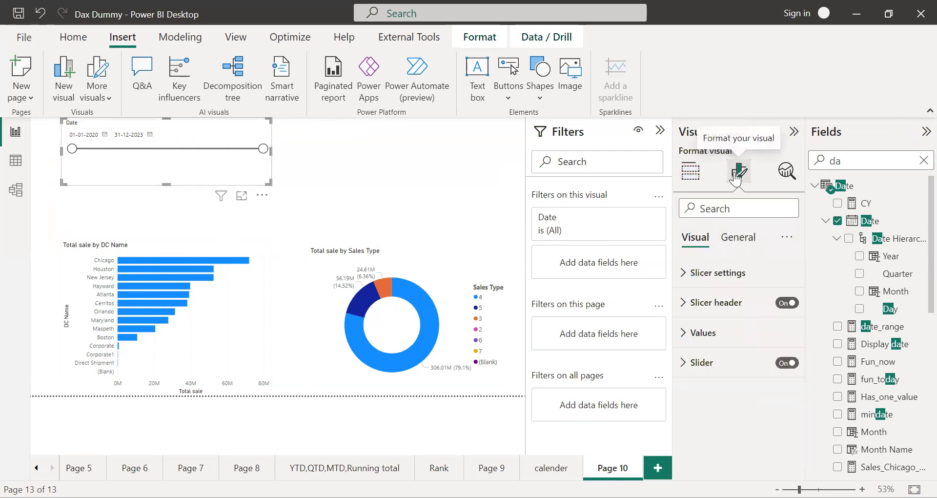
left_click(715, 274)
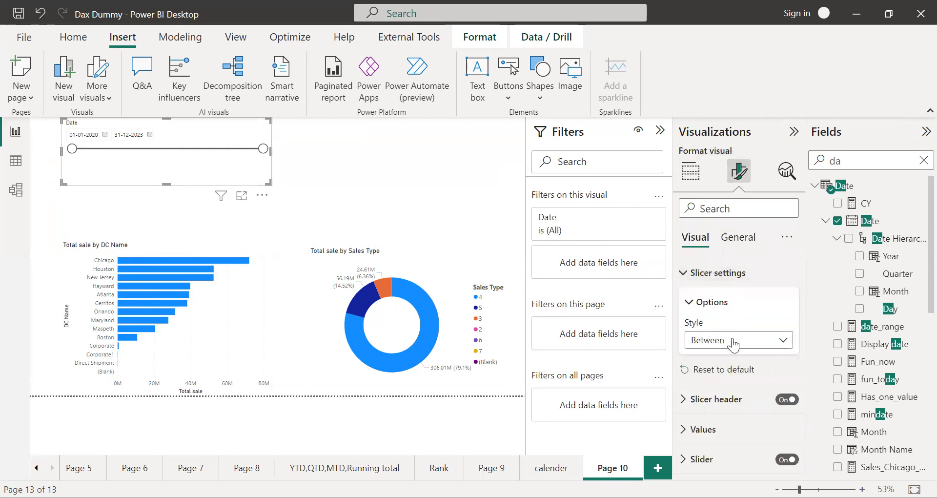
left_click(732, 338)
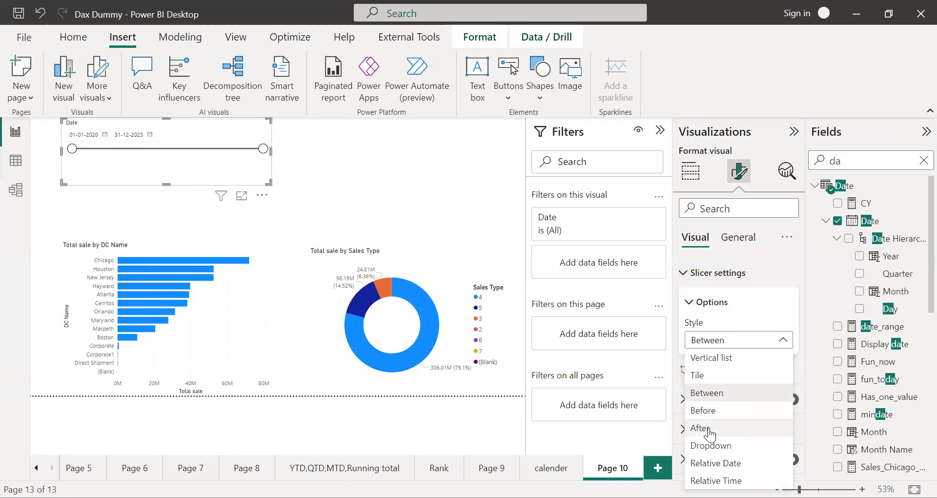
key("Escape")
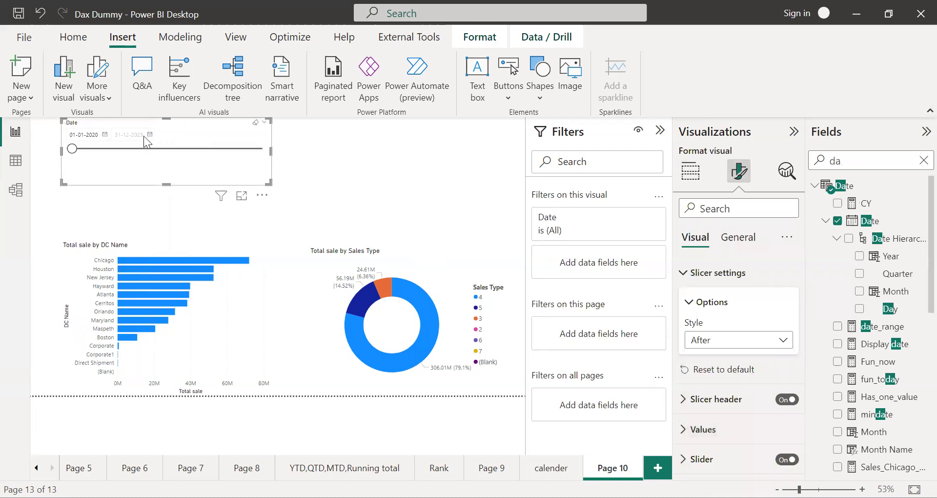
Set the slicer start date to 2 January 2020, then select the bar chart.
left_click(104, 137)
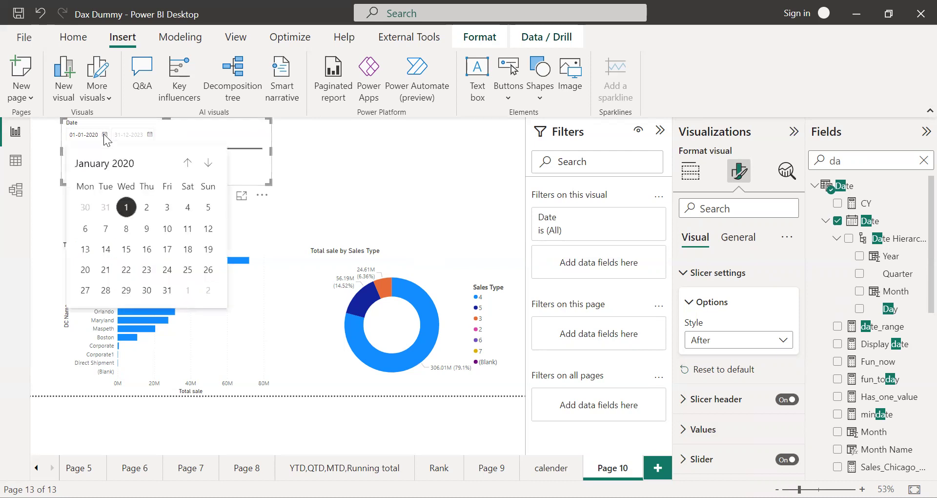
left_click(147, 209)
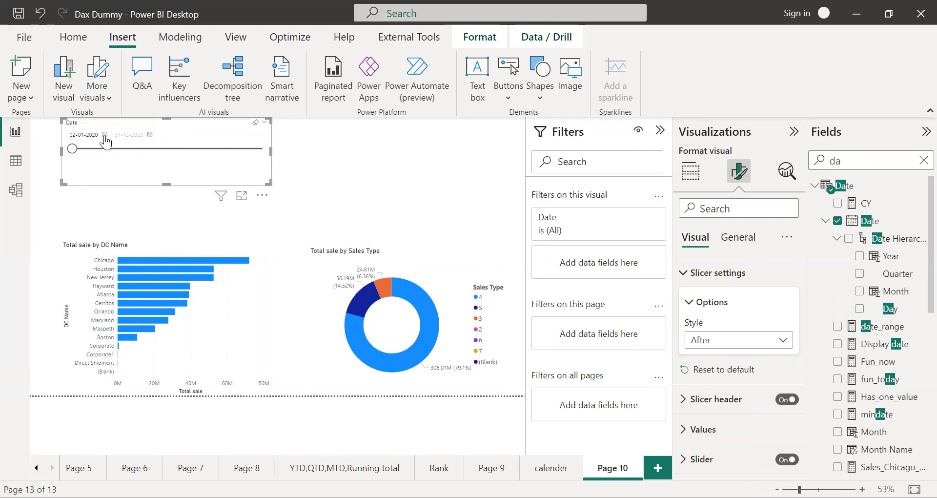
left_click(232, 288)
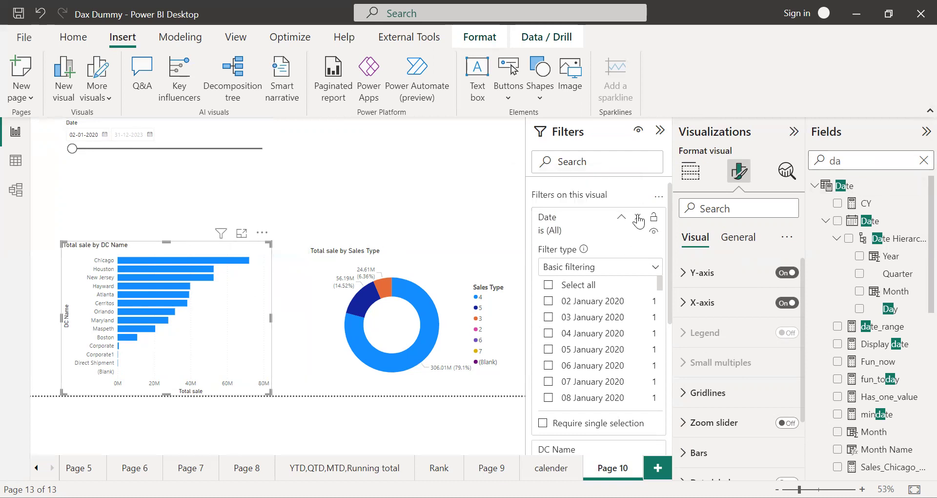
Replace the bar chart's Date filter with a new Date filter using Top N.
left_click(637, 218)
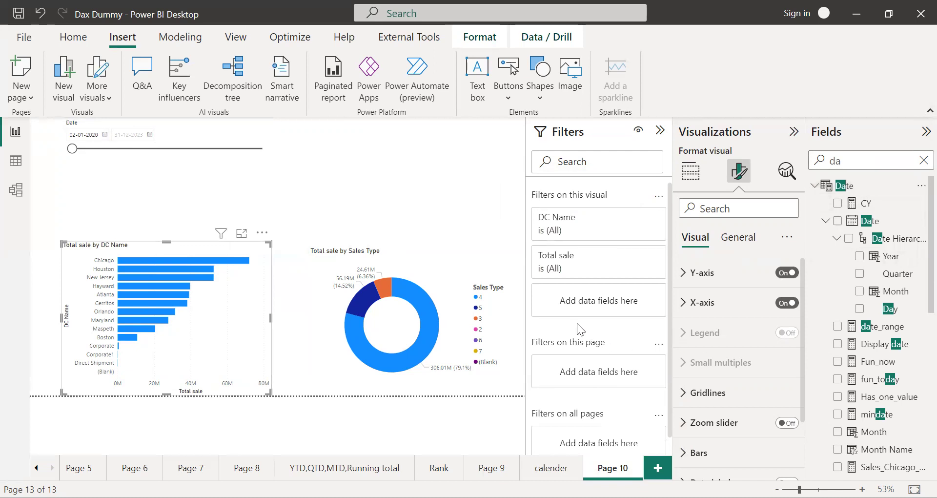
left_click(846, 186)
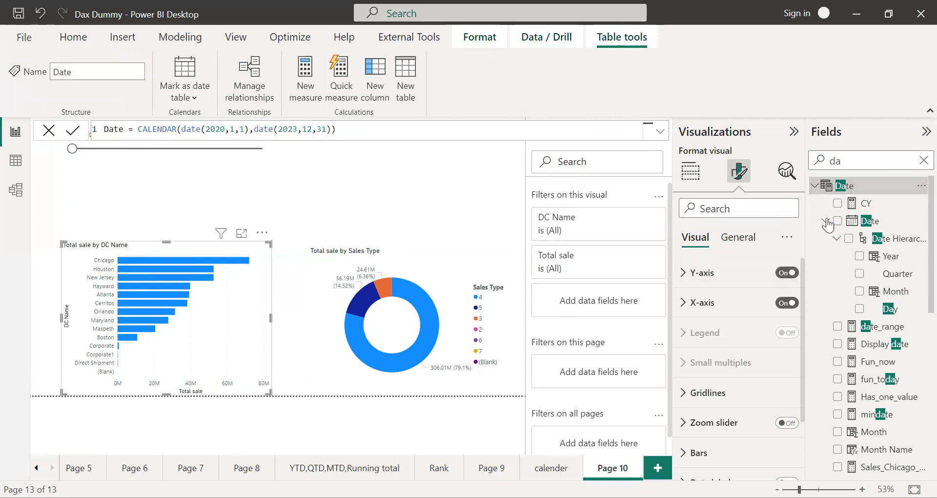
left_click_drag(861, 221, 572, 298)
left_click(610, 264)
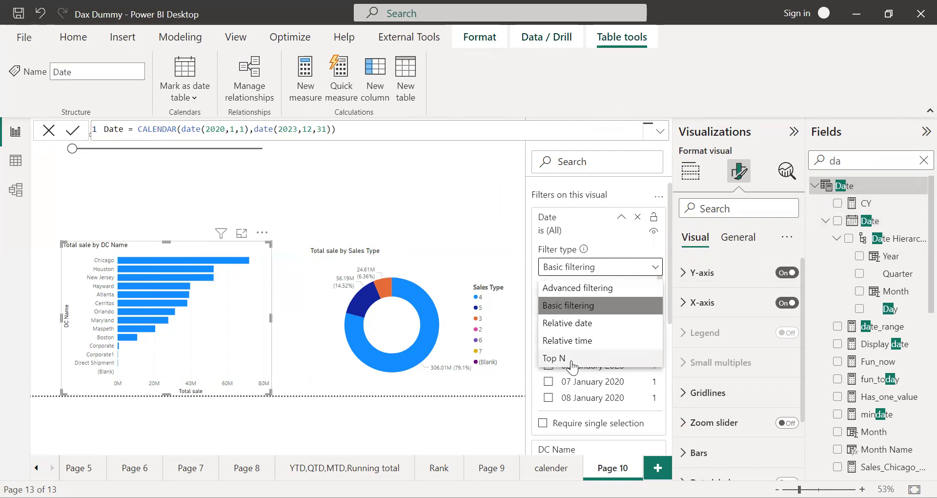
left_click(572, 362)
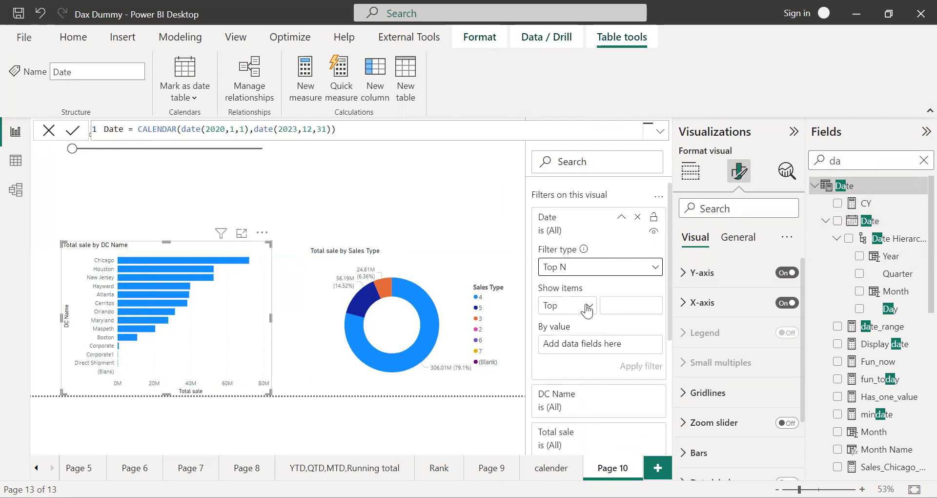
Configure the filter to show Bottom 1 by Date, apply it, and dismiss the formula edit.
left_click(587, 309)
left_click(560, 342)
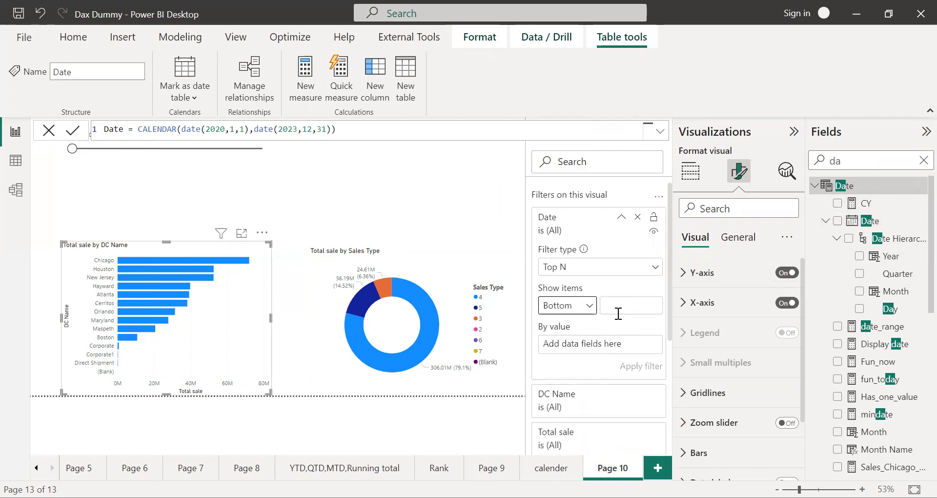
left_click(618, 313)
type("1")
left_click_drag(865, 223, 624, 344)
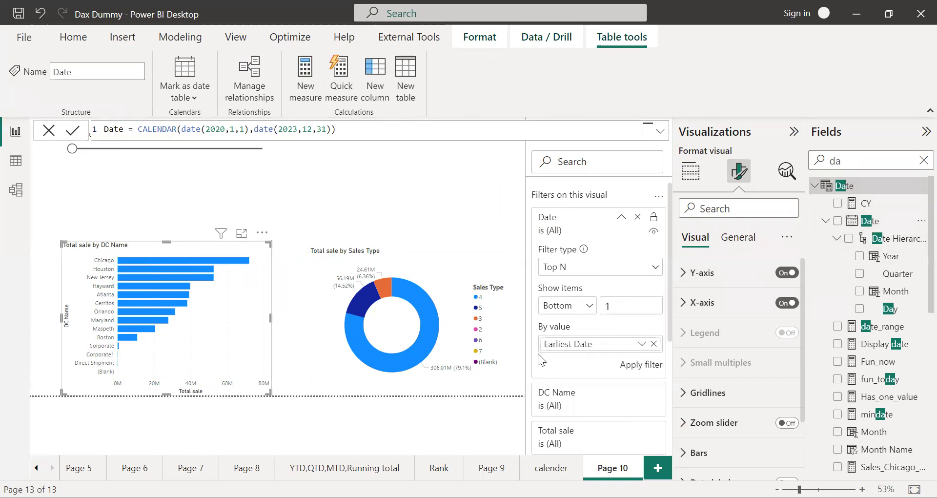
left_click(630, 366)
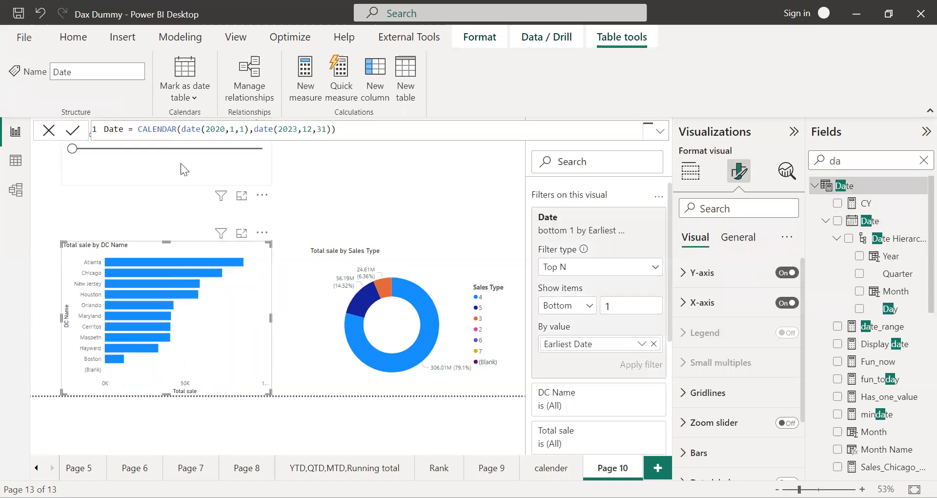
left_click(48, 130)
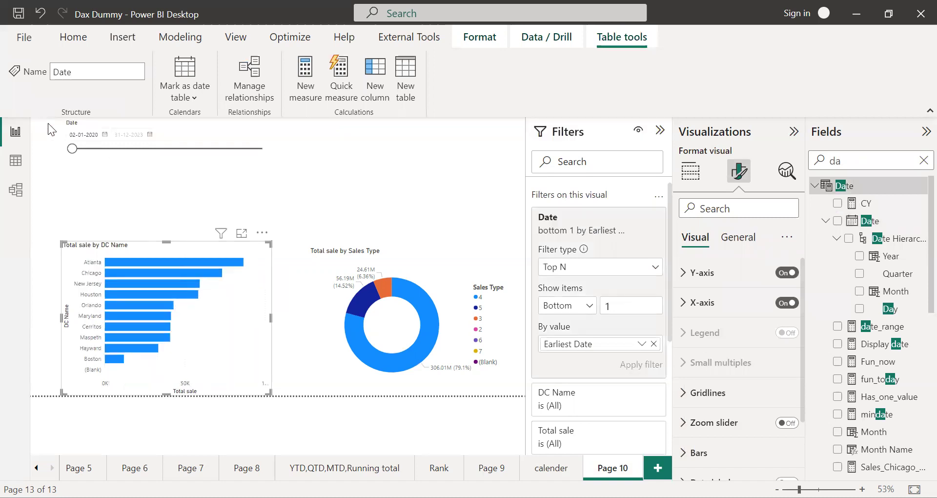
Add a Top N Date filter to the donut chart: Bottom 1 by Date, applied.
left_click(314, 282)
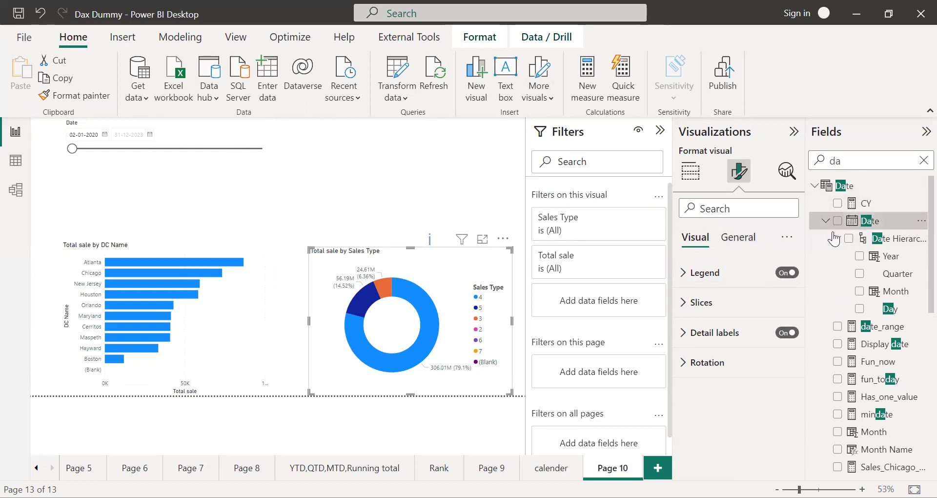
left_click_drag(589, 309, 589, 308)
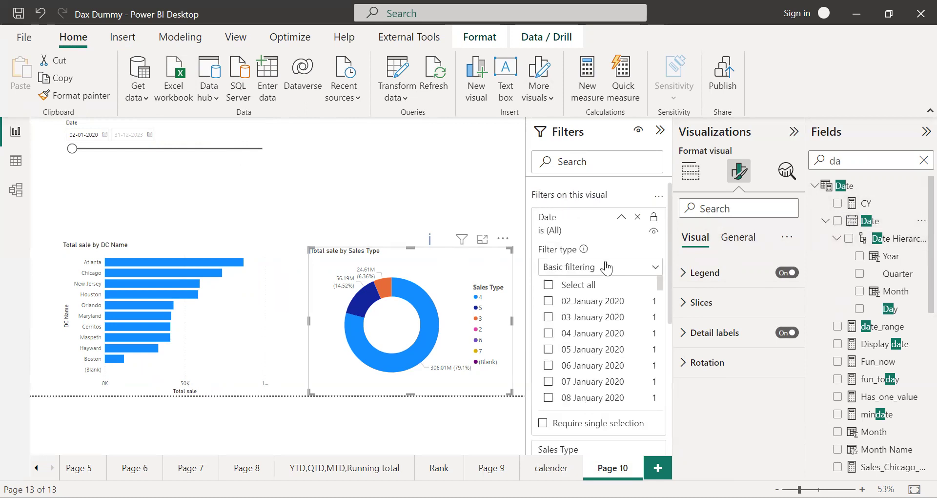
left_click(605, 267)
left_click(576, 358)
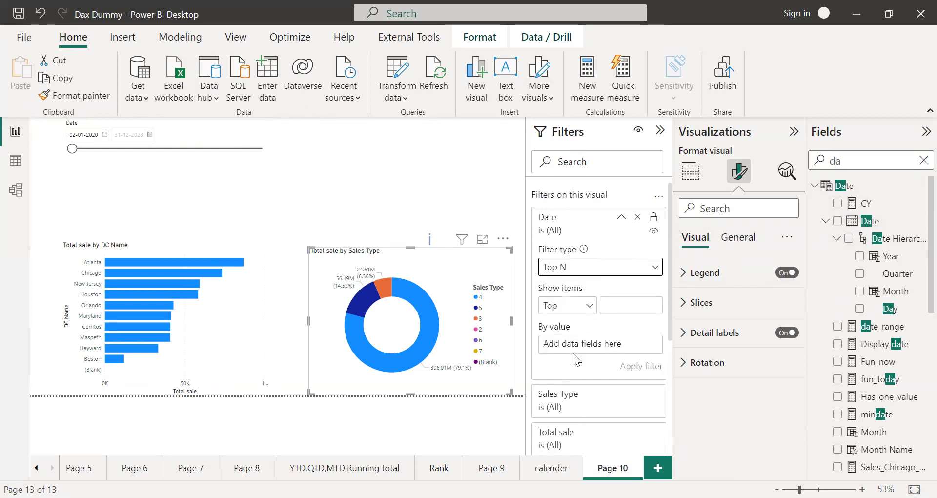
left_click(574, 307)
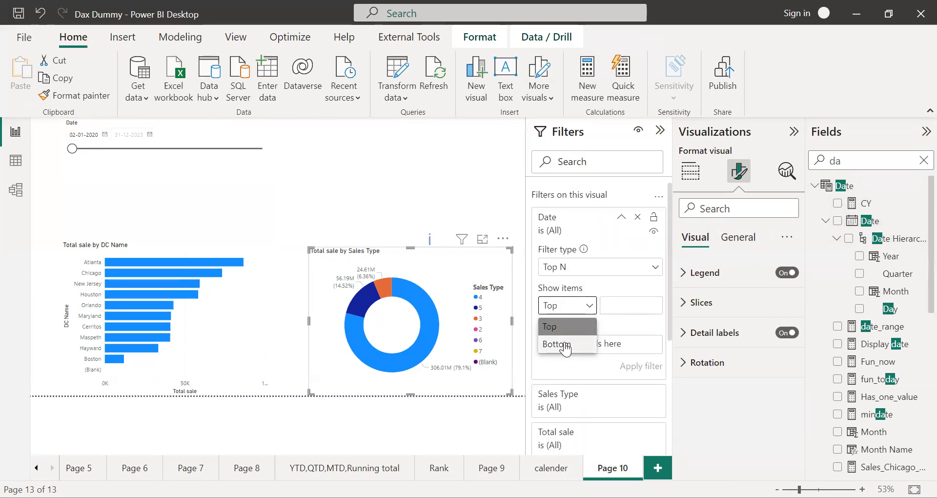
left_click(566, 343)
left_click(619, 304)
type("1")
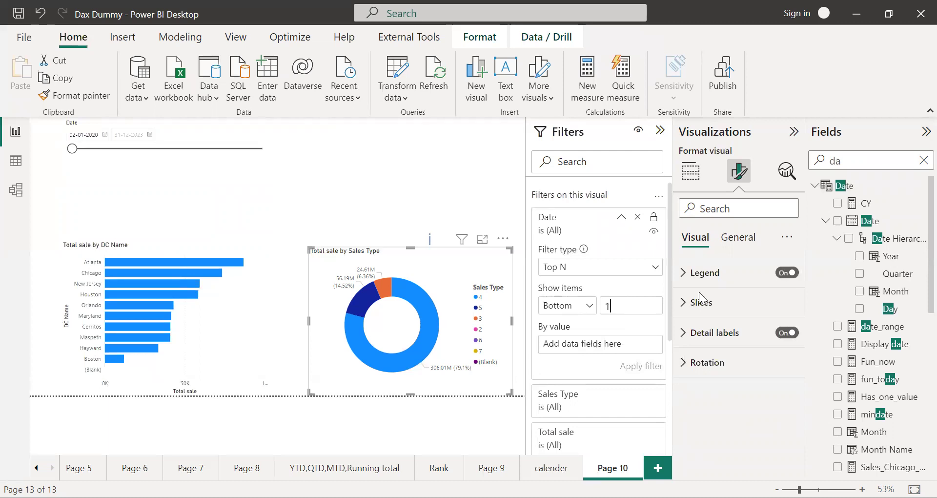
left_click_drag(874, 222, 592, 358)
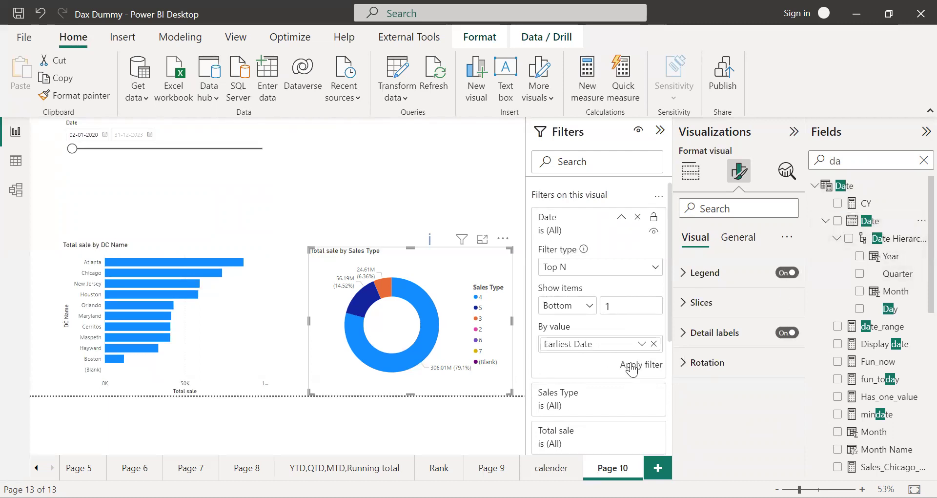
left_click(631, 367)
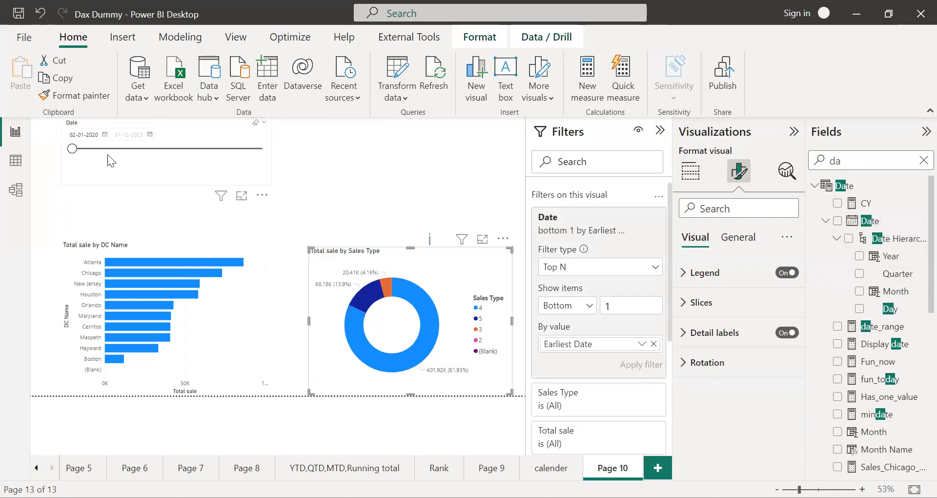
Shrink the Date slicer down to just the start-date box.
left_click(118, 164)
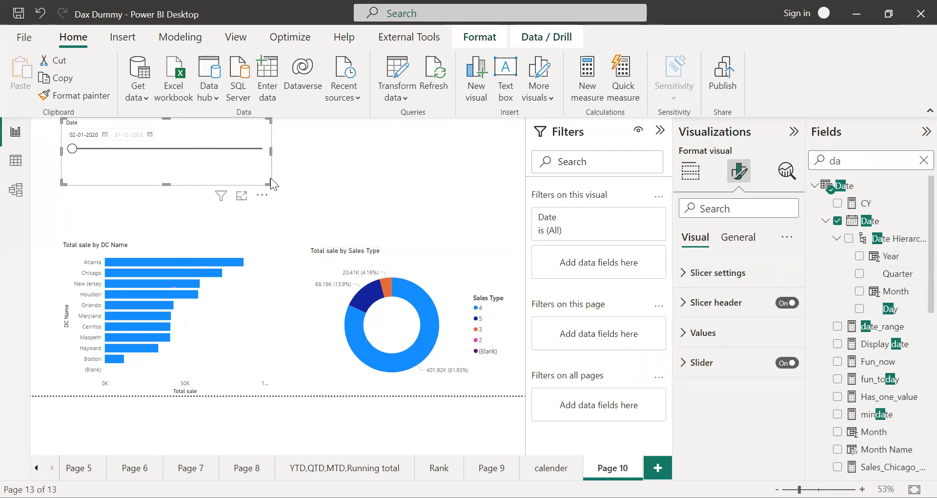
left_click_drag(269, 172, 211, 143)
left_click_drag(153, 138, 127, 134)
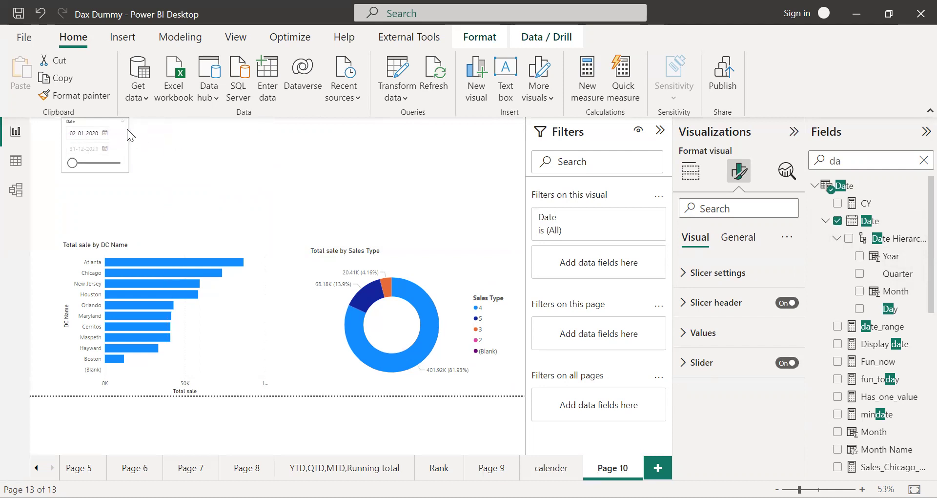
left_click_drag(94, 170, 92, 134)
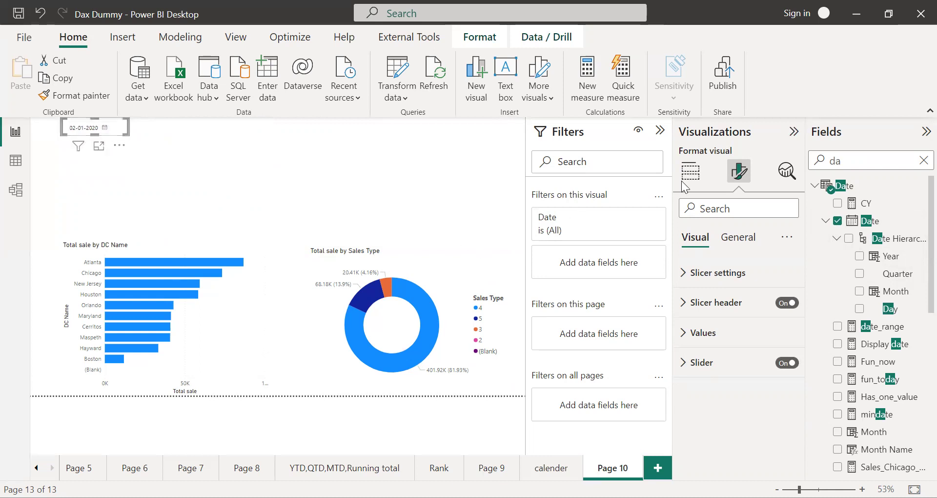
Turn off the slicer's Slider and set the Values font size to 20.
left_click(795, 364)
left_click(709, 334)
left_click_drag(777, 399, 743, 402)
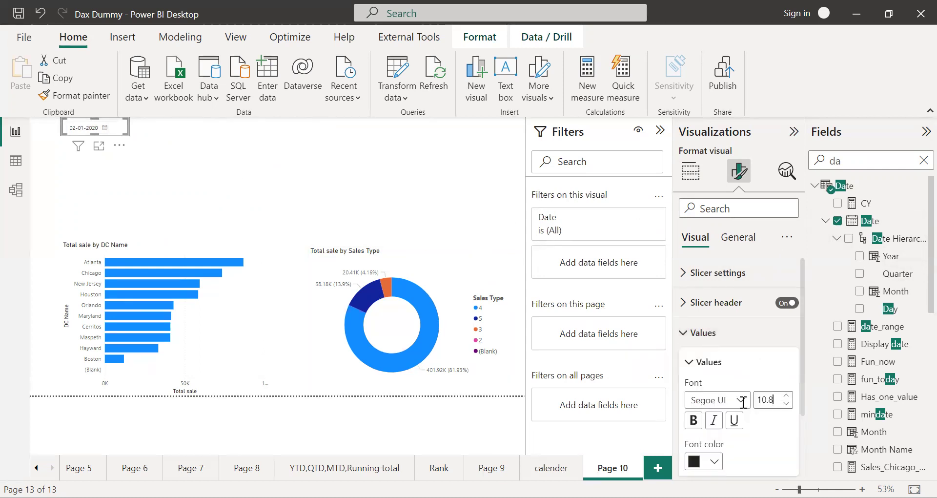
type("20")
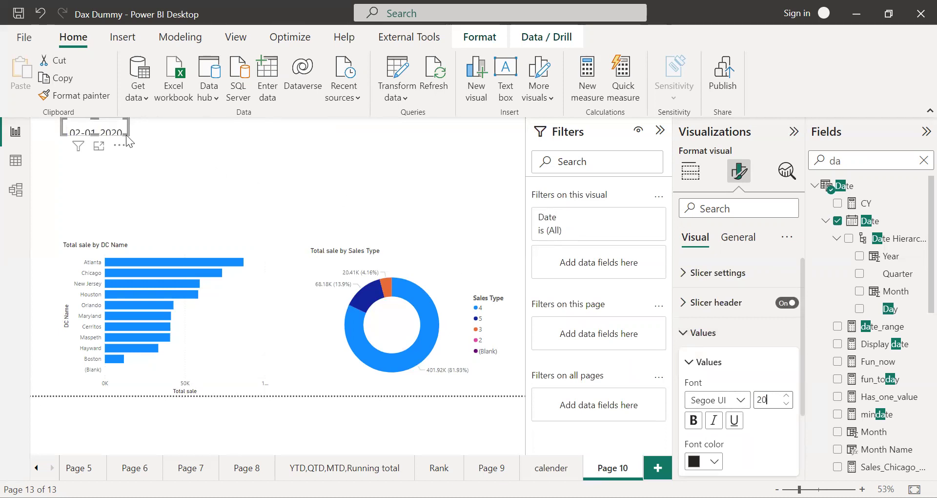
Enlarge the slicer box to fit the date and set it to 09-01-2020.
left_click_drag(126, 137, 130, 140)
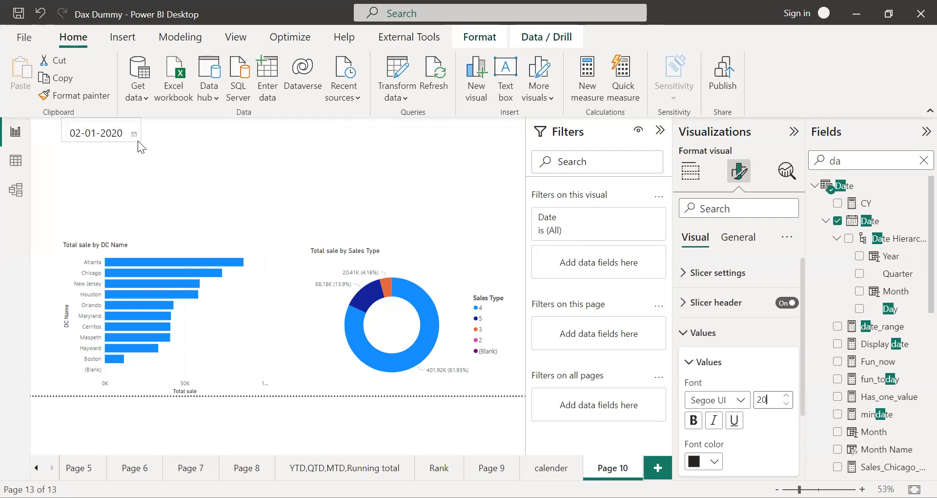
left_click(137, 139)
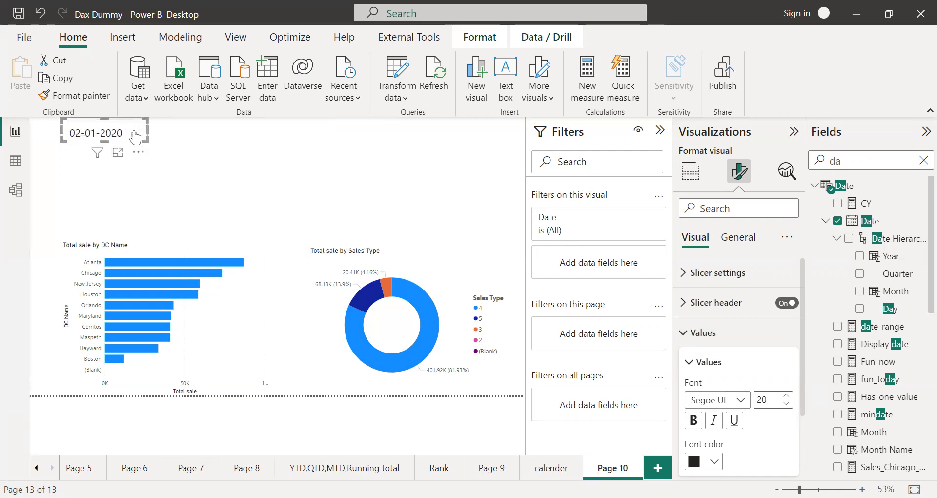
left_click(135, 134)
left_click(151, 233)
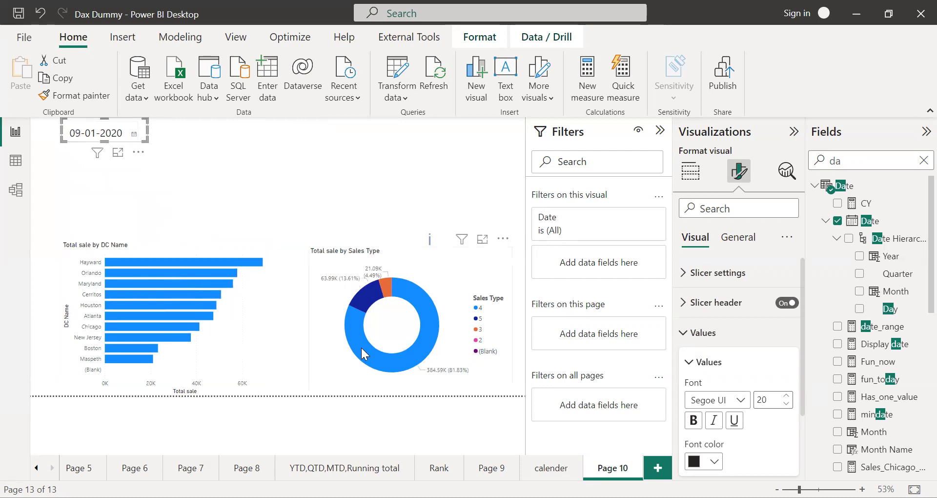
Change the slicer date to 11 January 2020, then to 22 January 2020.
left_click(135, 136)
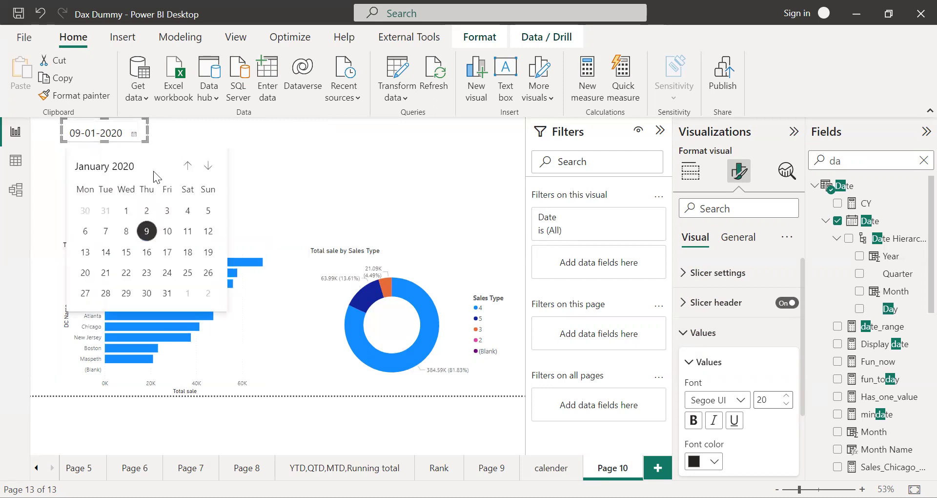
left_click(187, 233)
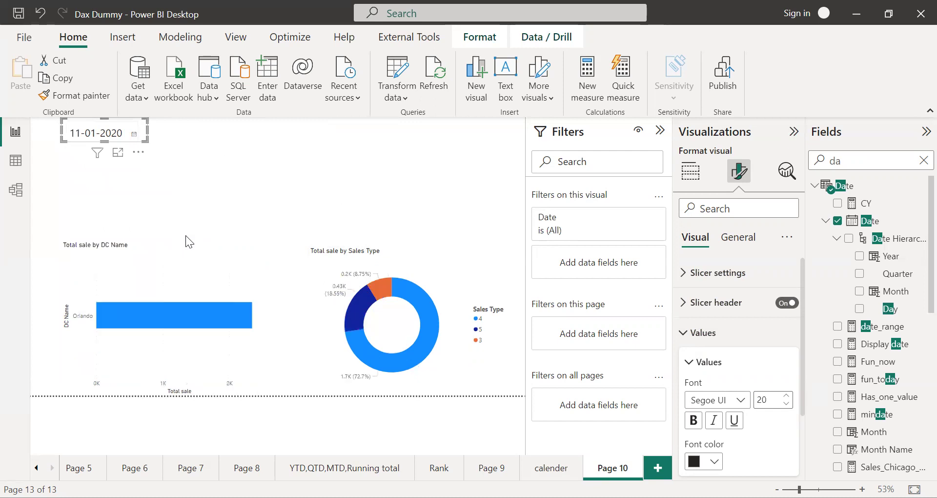
left_click(135, 136)
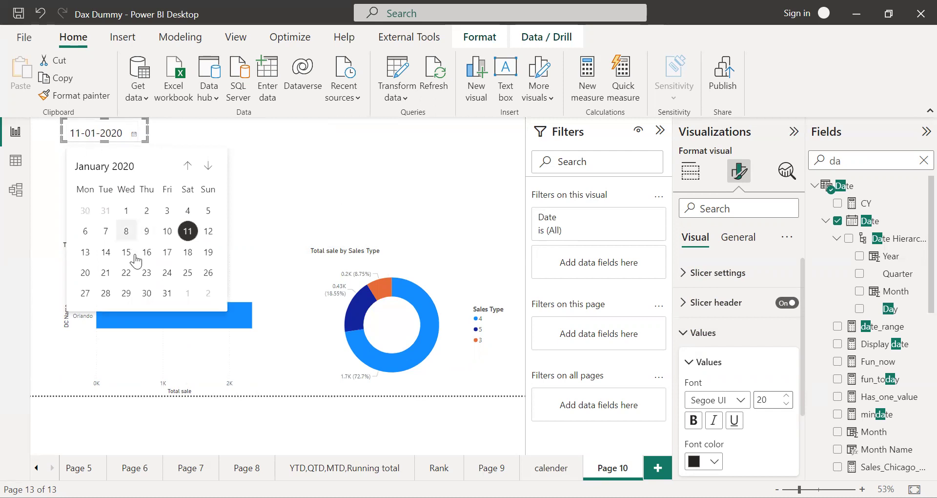
left_click(129, 273)
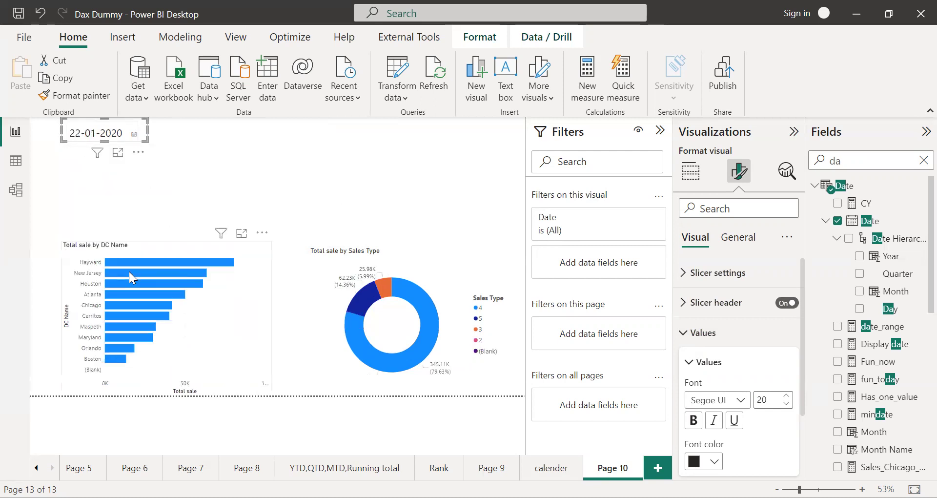